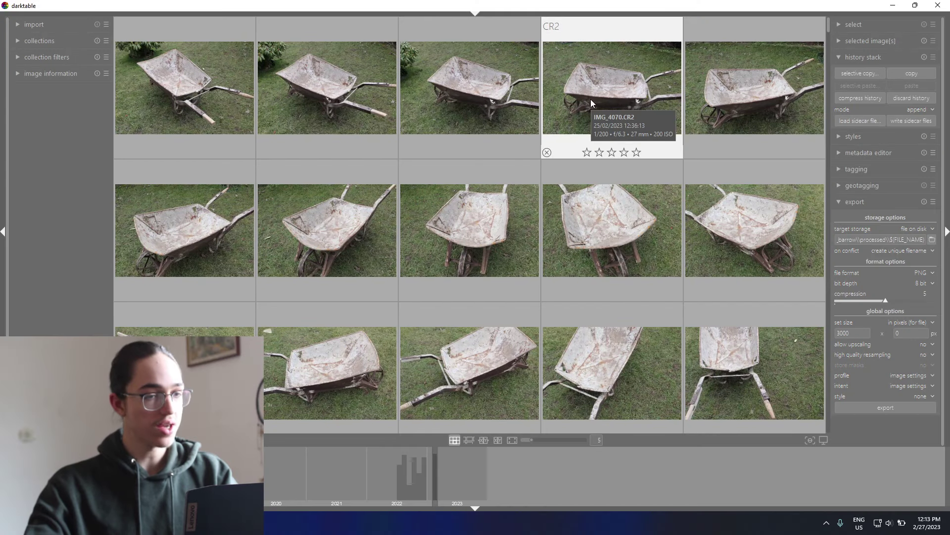
Scroll down the lighttable grid to reach the darker side-view wheelbarrow photos
scroll(570, 179, "down", 3)
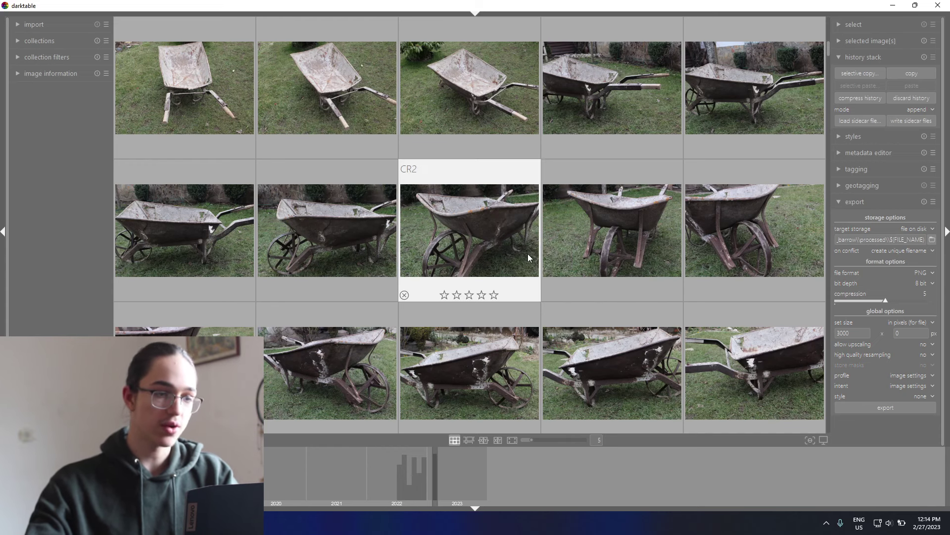
Open the spoked-wheel side view in the darkroom and drag its exposure up
double_click(496, 239)
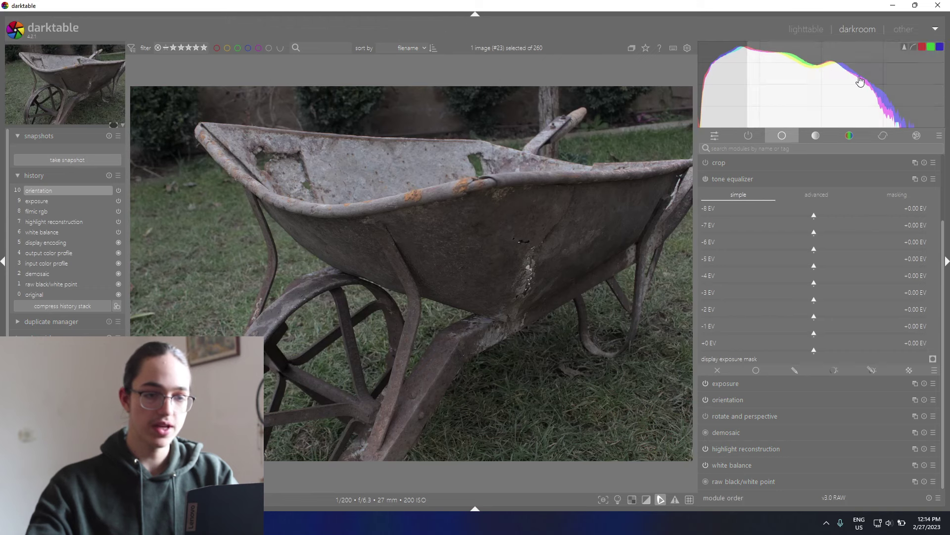
left_click(749, 135)
left_click(724, 211)
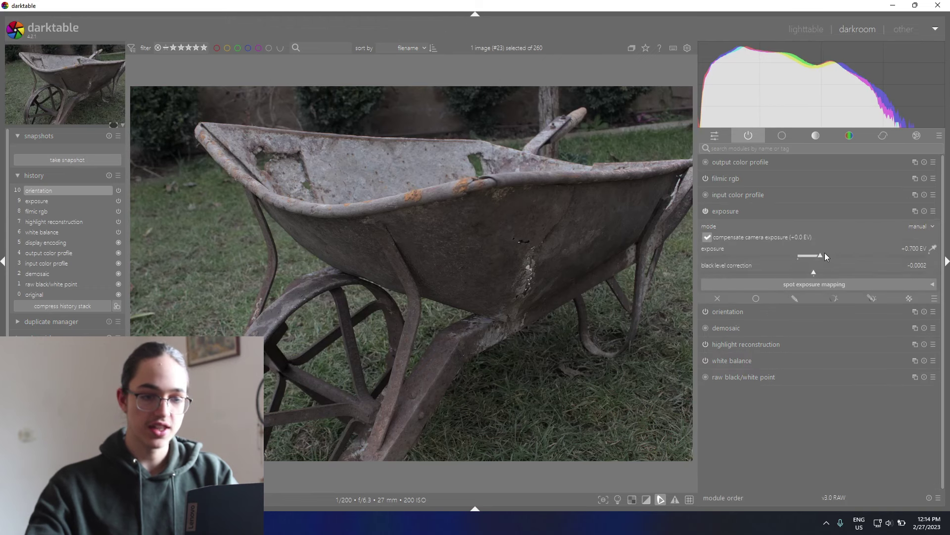
left_click_drag(822, 255, 852, 255)
Try automatic exposure mode, then switch exposure back to manual
left_click(918, 226)
left_click(916, 235)
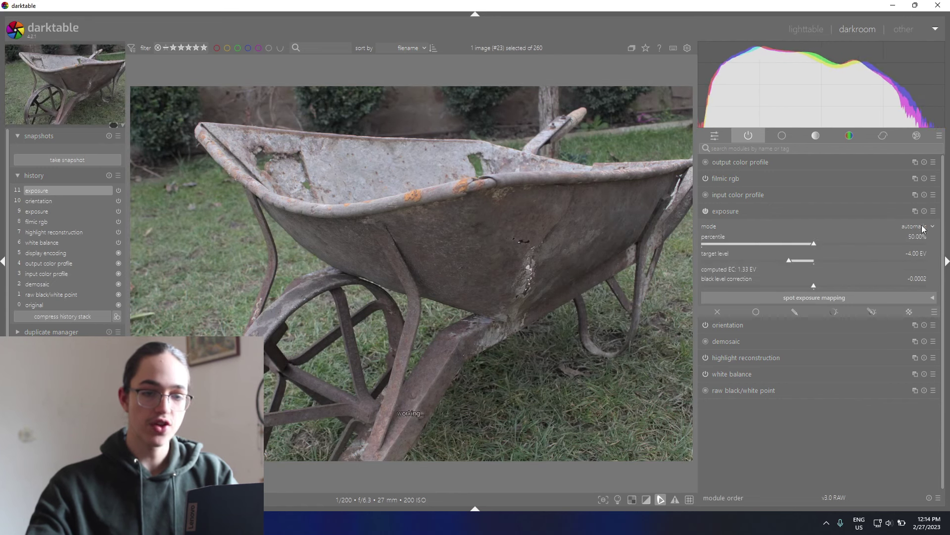
left_click(922, 226)
left_click(922, 226)
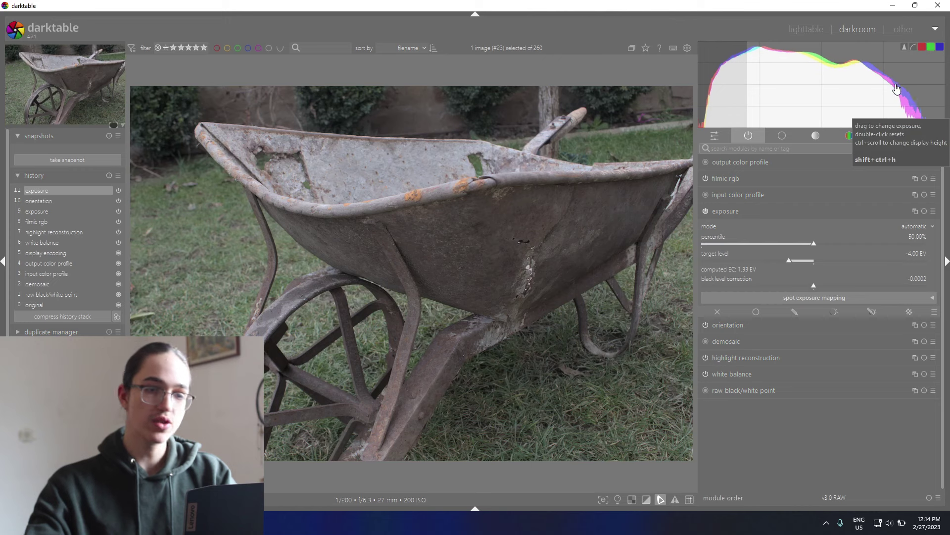
left_click(920, 227)
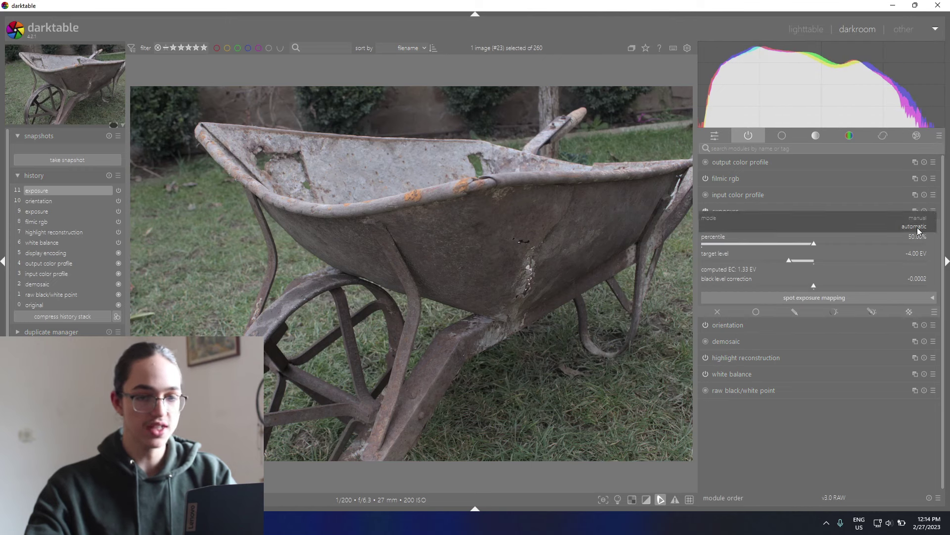
left_click(918, 219)
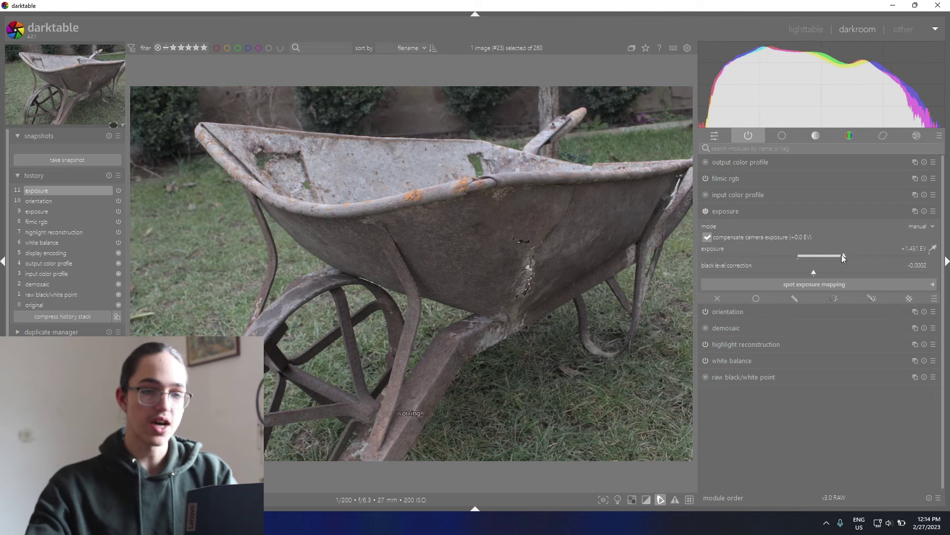
Fine-tune the manual exposure from +1.231 EV to +1.308 EV
left_click_drag(841, 254, 838, 254)
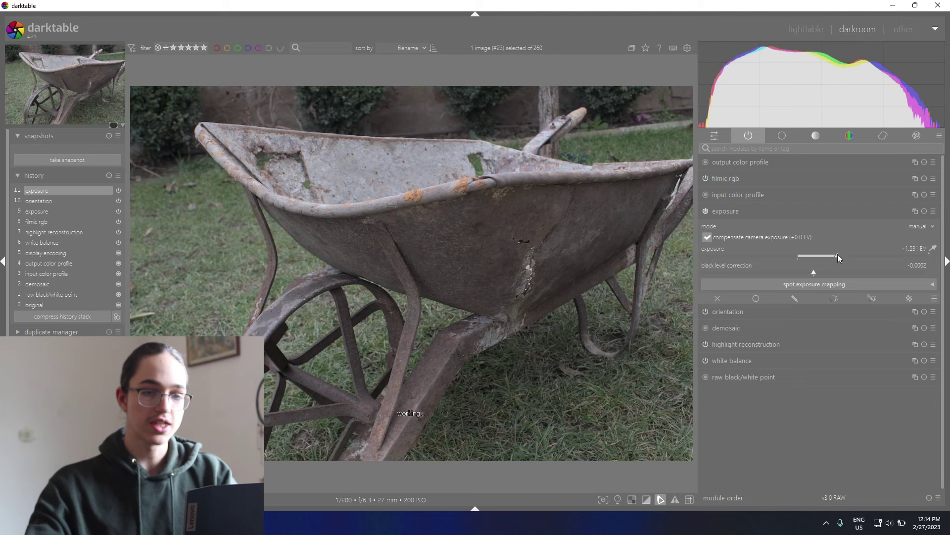
scroll(911, 227, "down", 1)
left_click(919, 225)
left_click(919, 219)
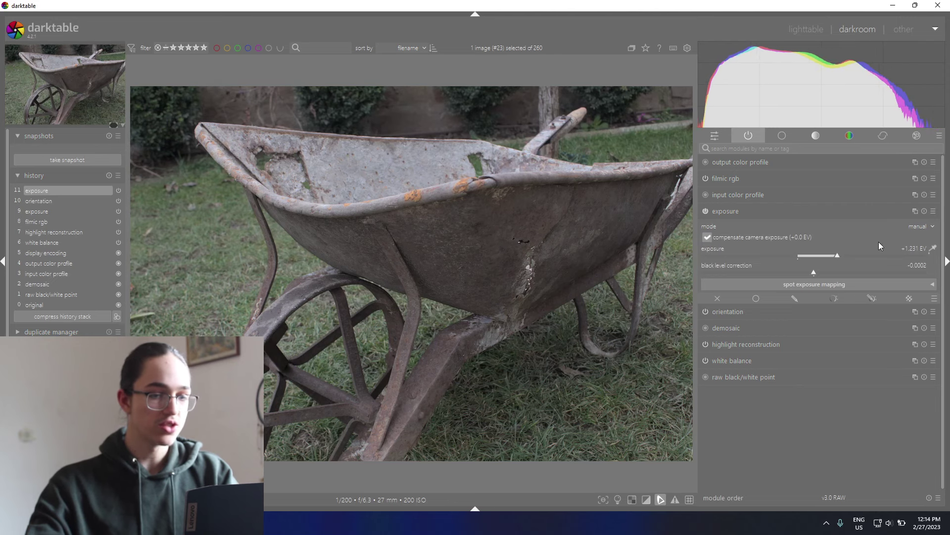
left_click(839, 252)
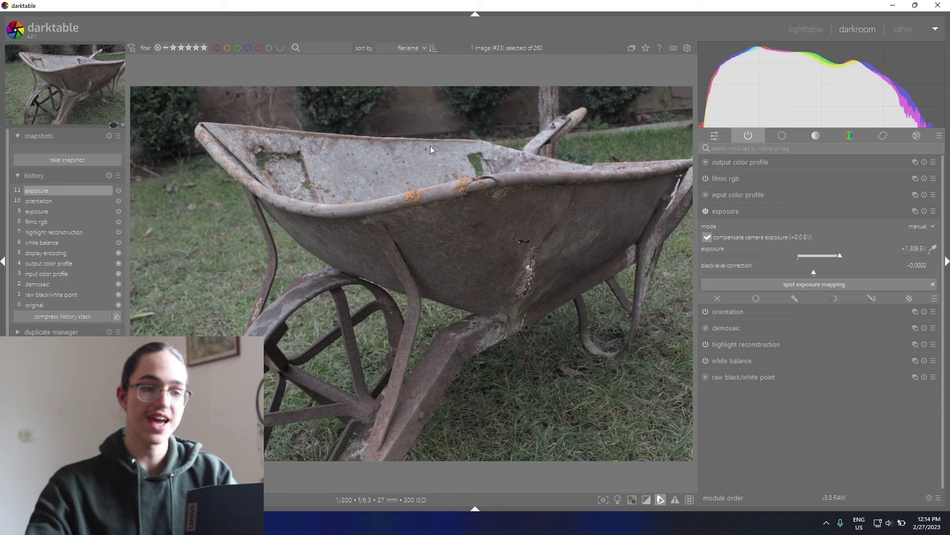
left_click(927, 228)
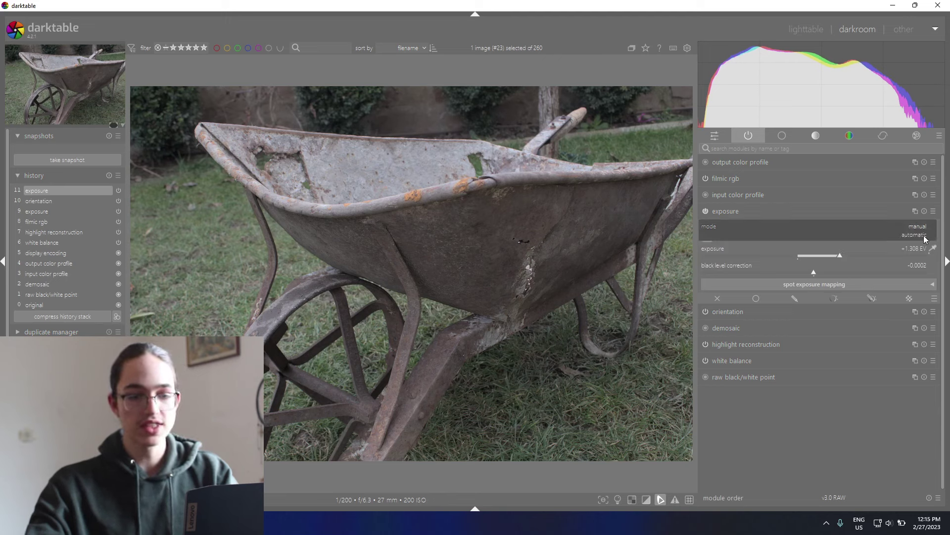
left_click(922, 227)
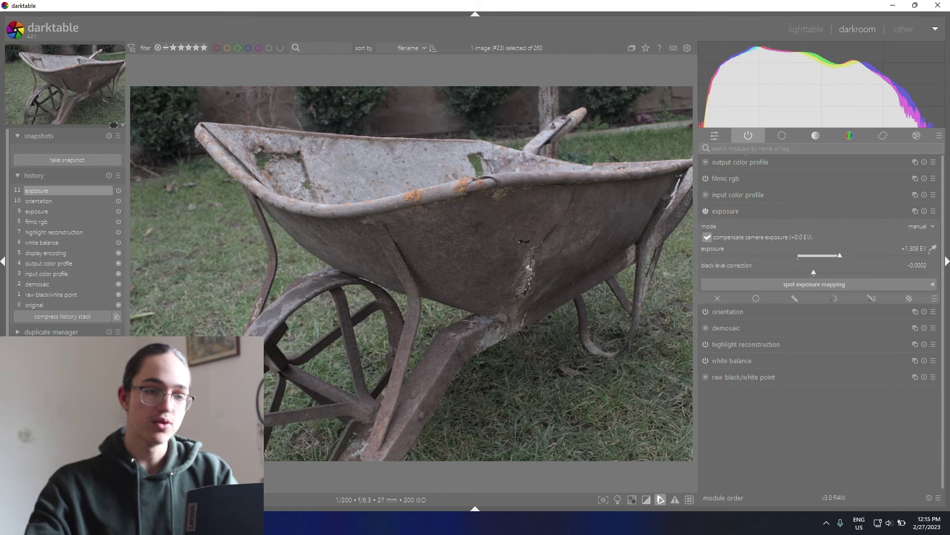
Disable the filmic rgb module on the wheelbarrow photo
left_click(726, 179)
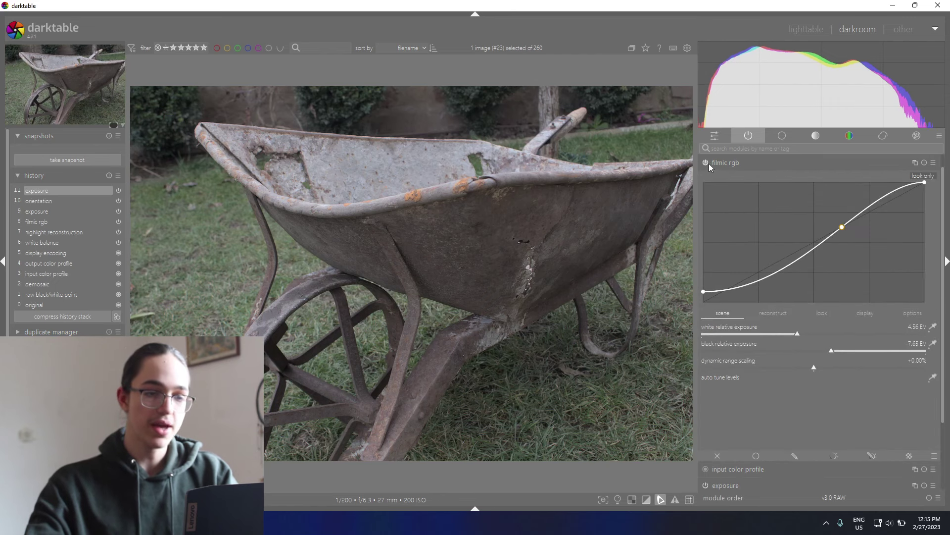
left_click(706, 162)
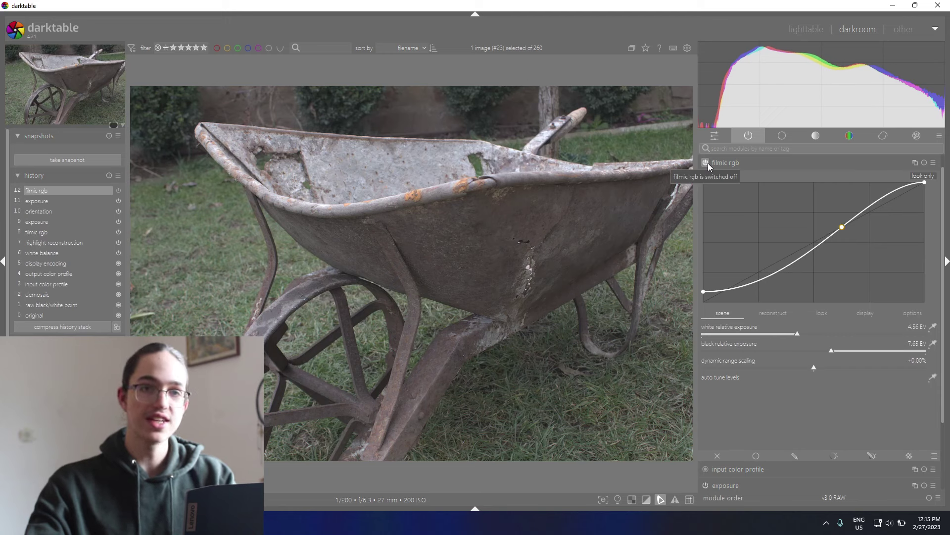
left_click(721, 164)
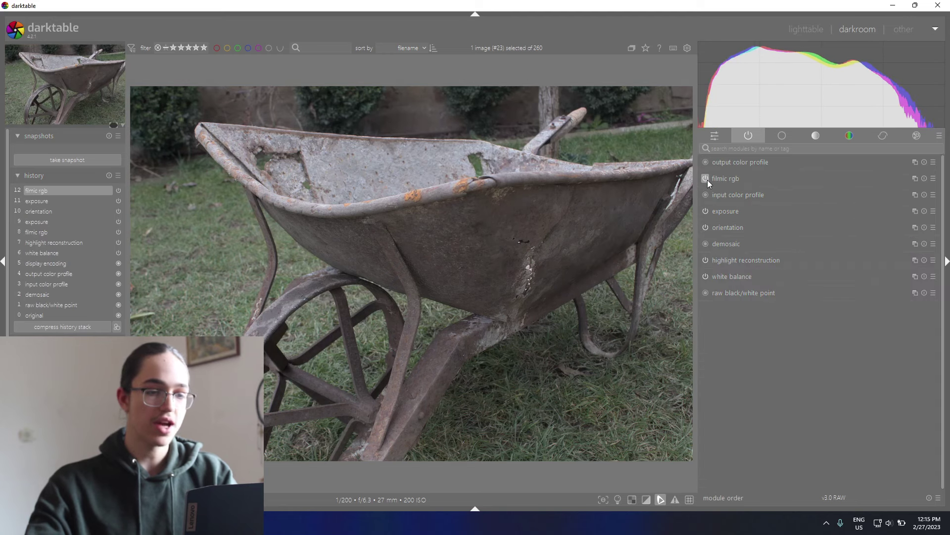
left_click(783, 136)
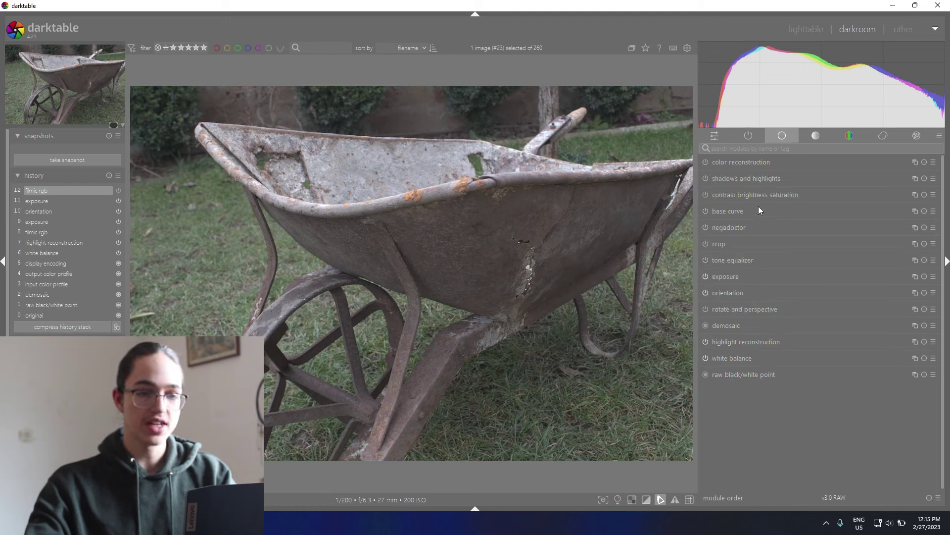
Use tone equalizer to lift dark zones and lower highlights, comparing it on and off
left_click(736, 260)
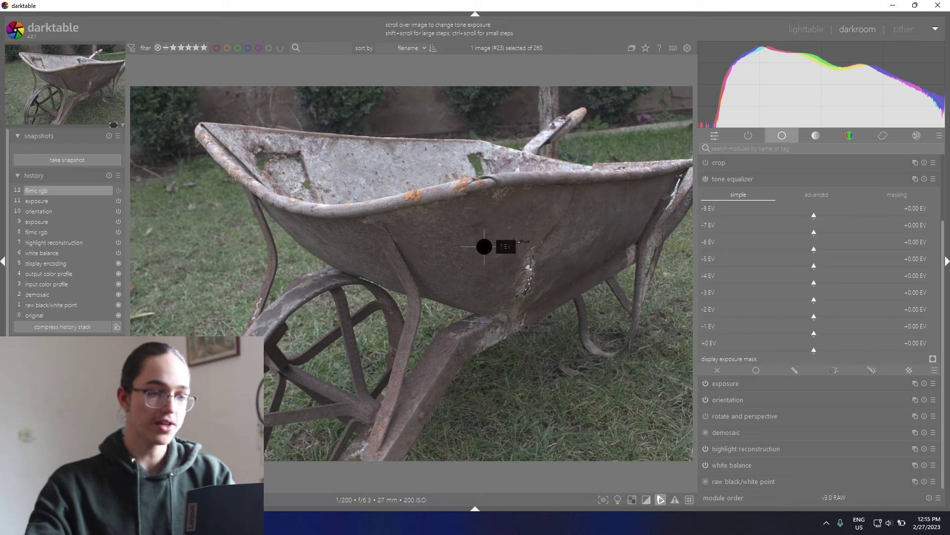
scroll(495, 252, "down", 1)
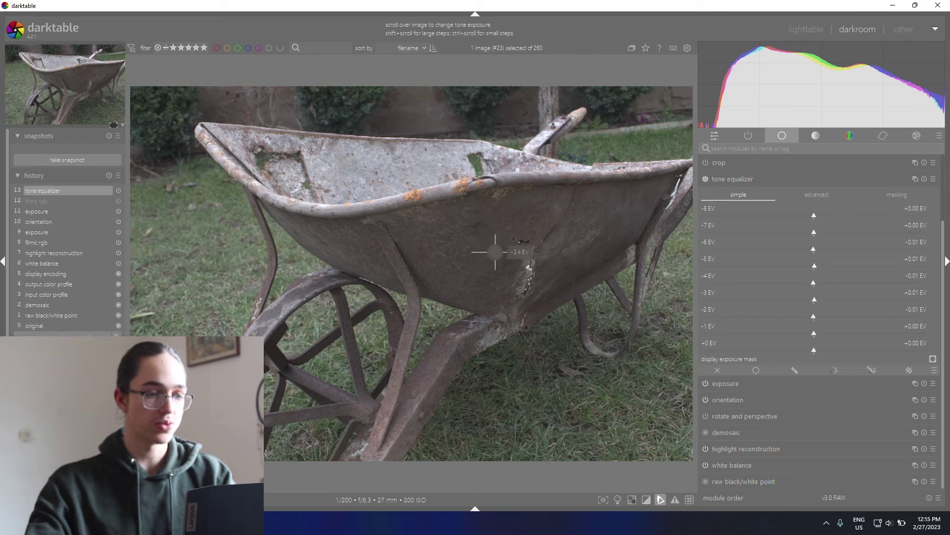
scroll(495, 252, "up", 5)
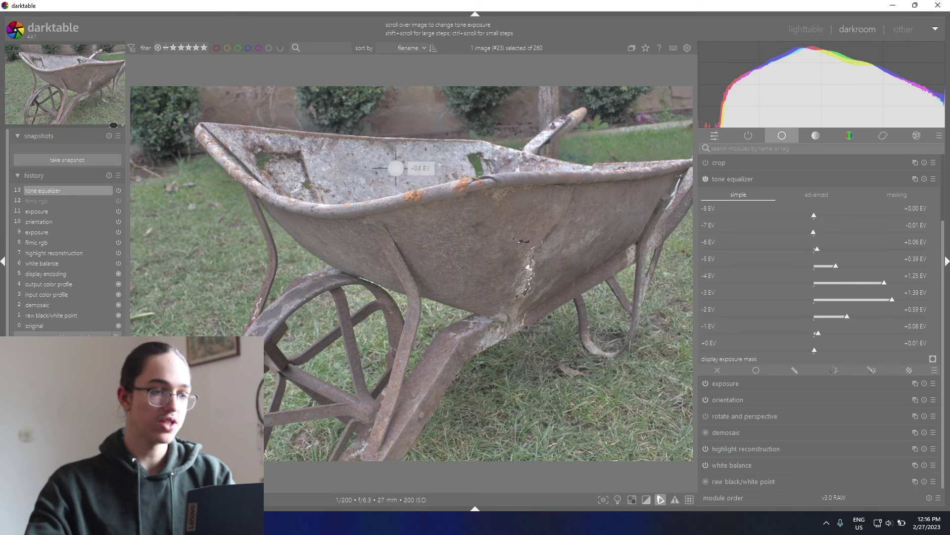
scroll(396, 168, "down", 2)
scroll(562, 249, "down", 2)
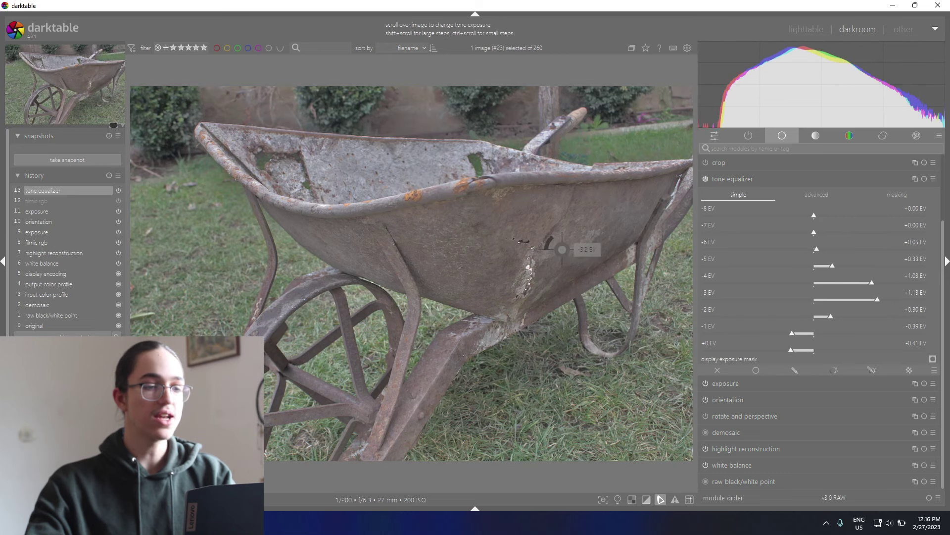
left_click(708, 177)
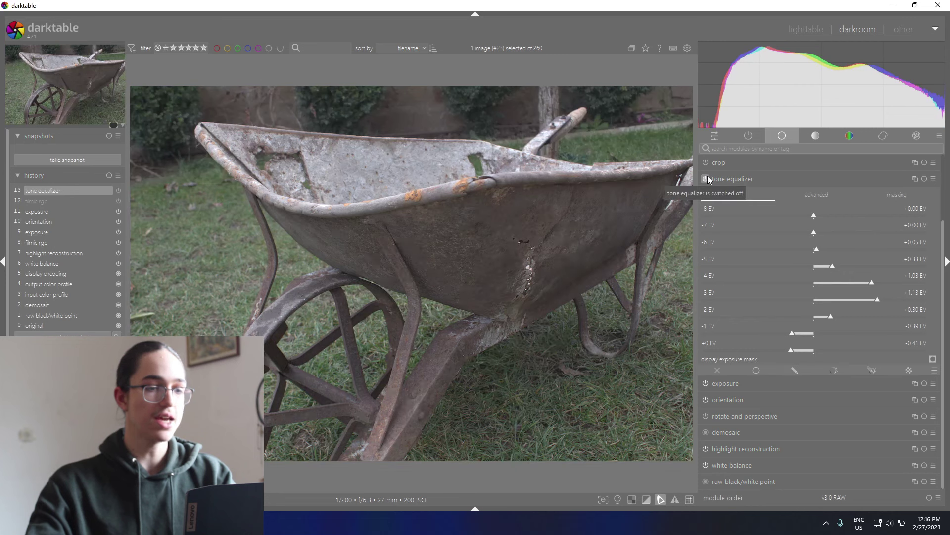
left_click(708, 179)
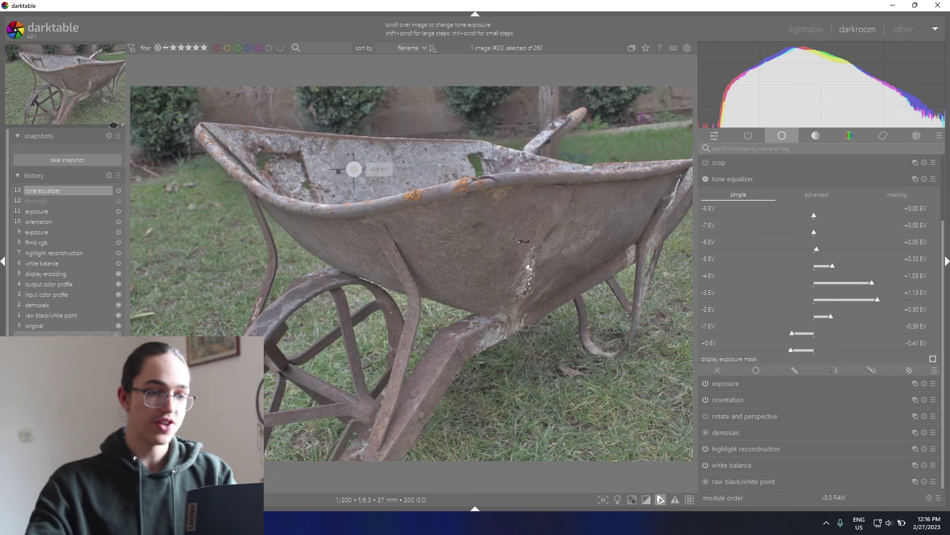
left_click(735, 179)
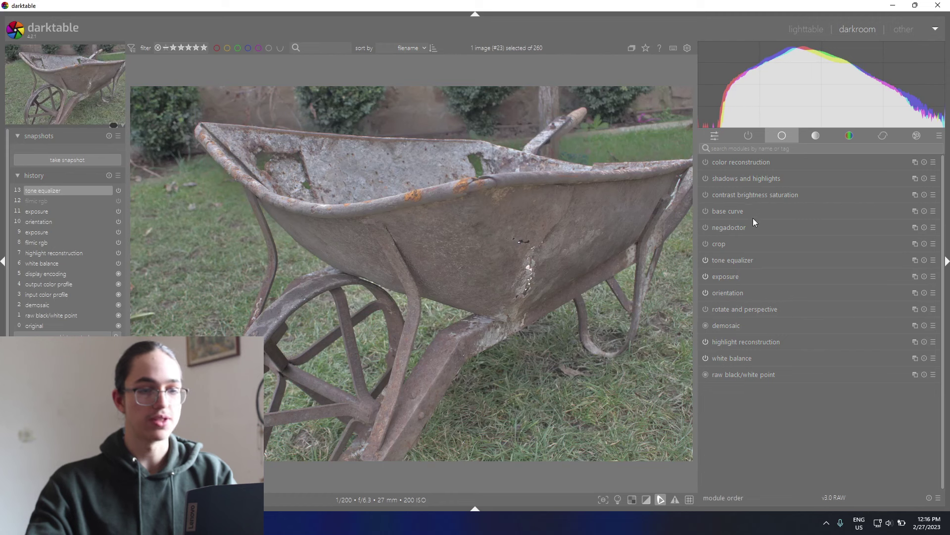
left_click(816, 136)
Back in the lighttable, selectively copy the edited photo's history stack
left_click(806, 31)
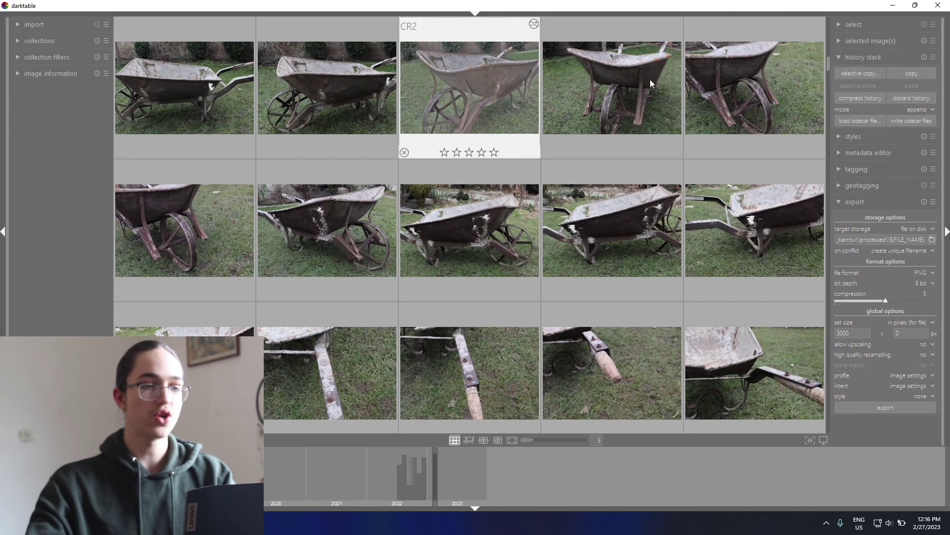
left_click(885, 56)
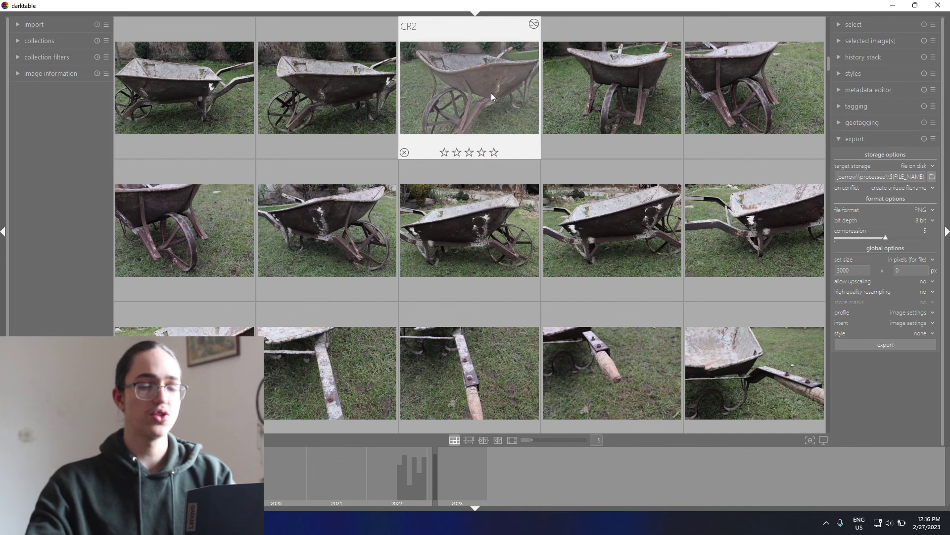
left_click(875, 56)
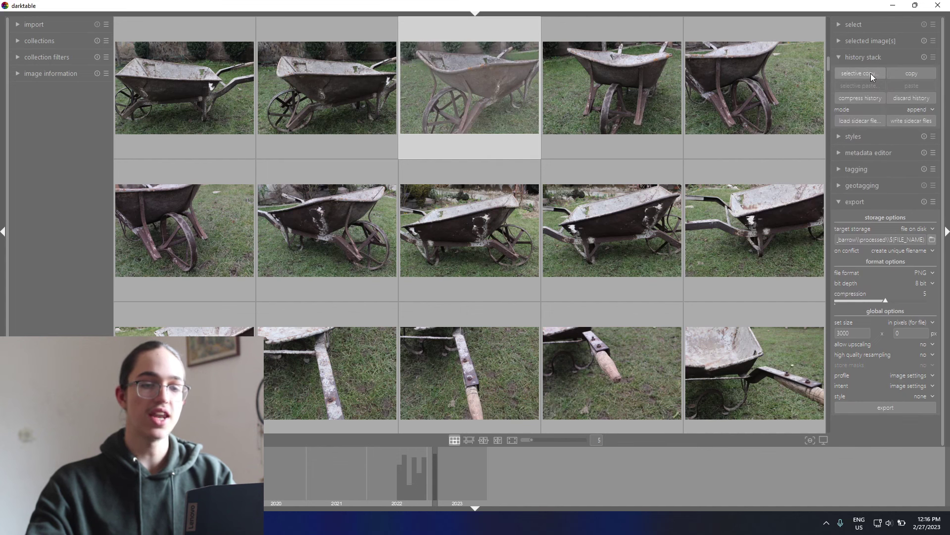
left_click(871, 73)
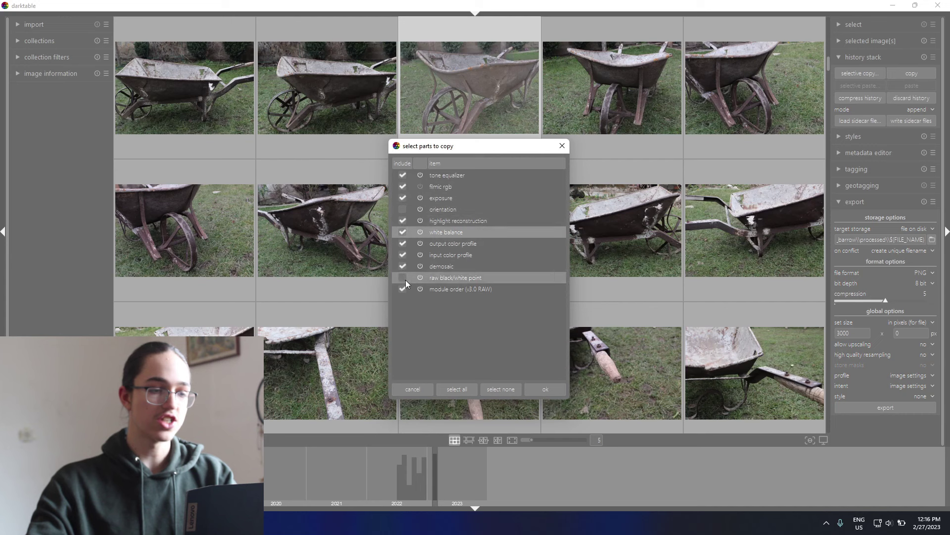
left_click(545, 388)
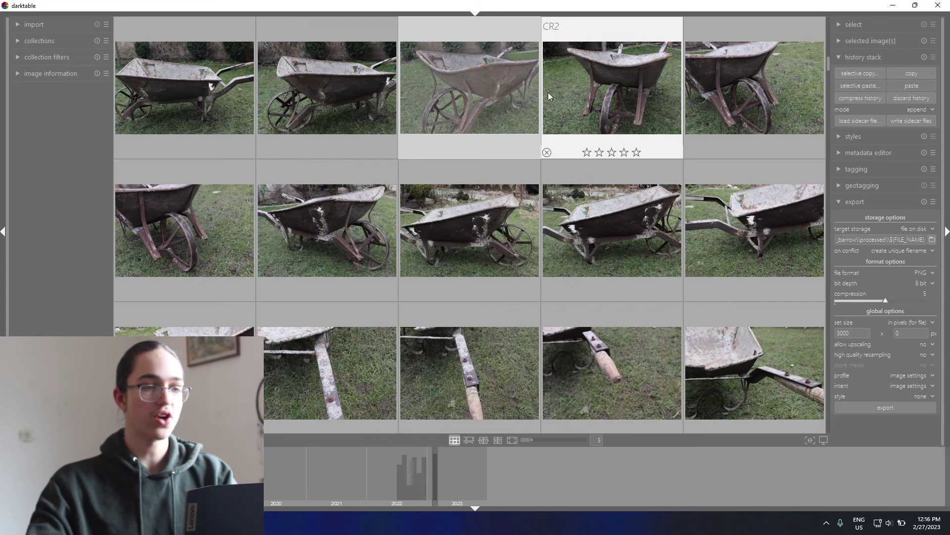
Select all wheelbarrow photos and selectively paste the chosen edit modules onto them
key("ctrl+a")
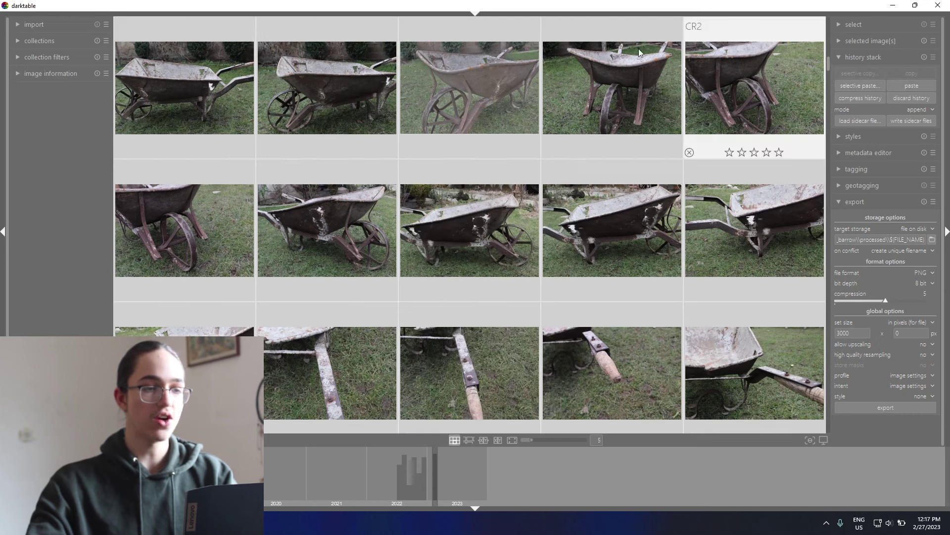
left_click(870, 86)
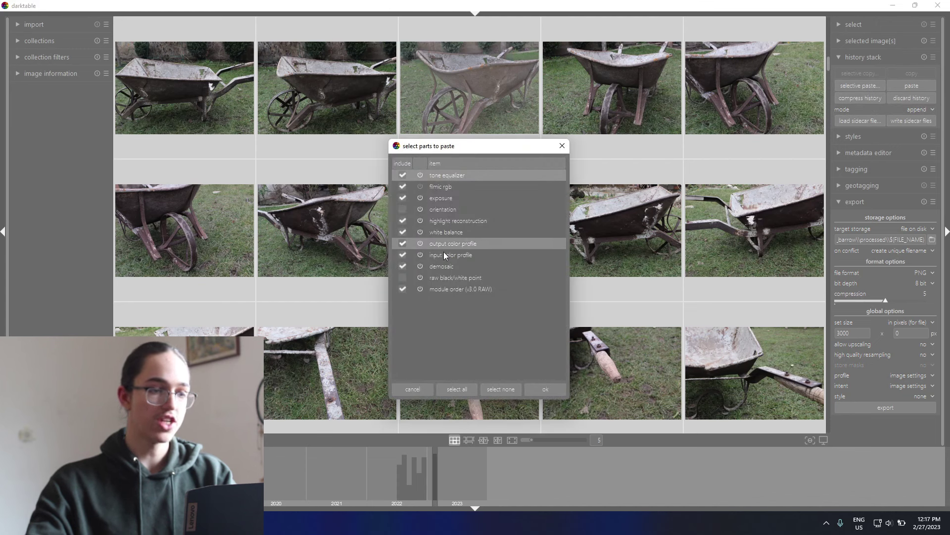
left_click(545, 389)
scroll(653, 135, "down", 2)
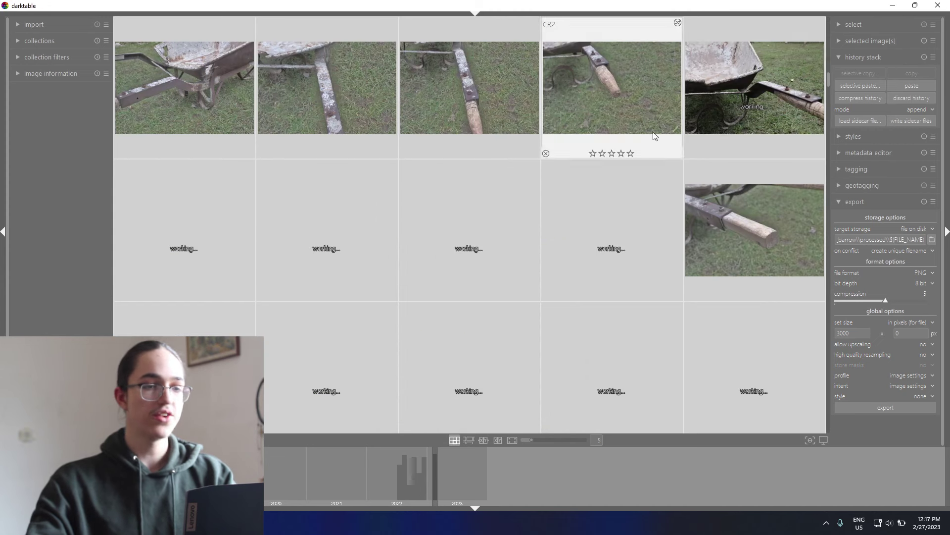
scroll(771, 251, "up", 1)
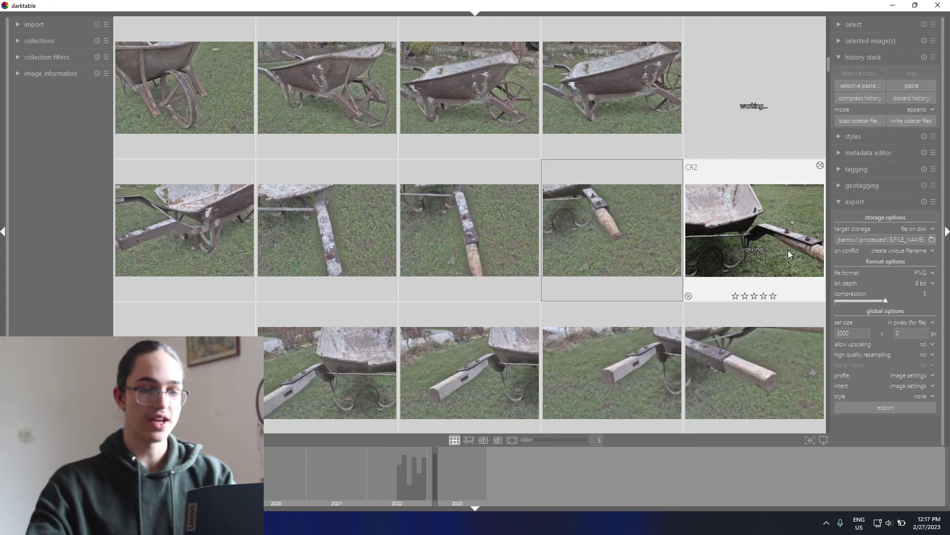
scroll(441, 218, "up", 3)
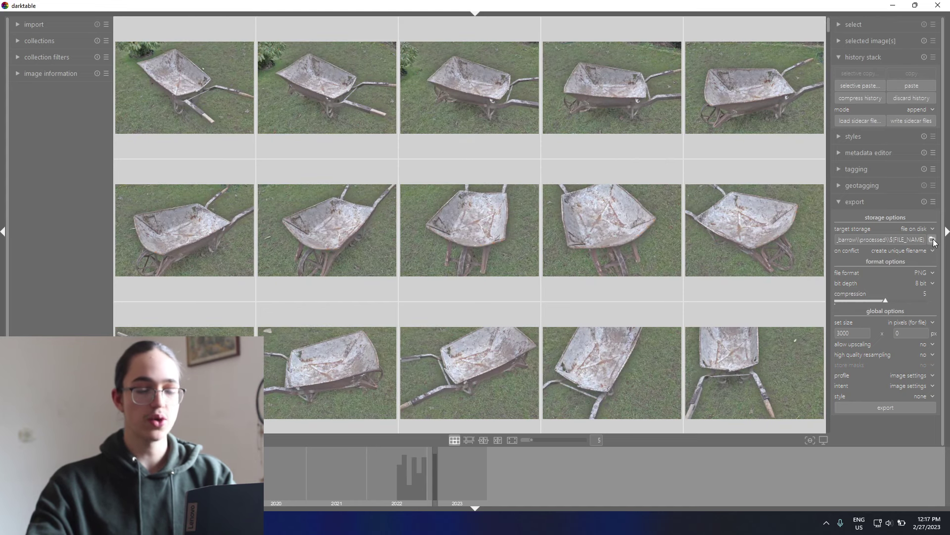
Export all photos to processed_images as PNG at 3000 px width
left_click(855, 202)
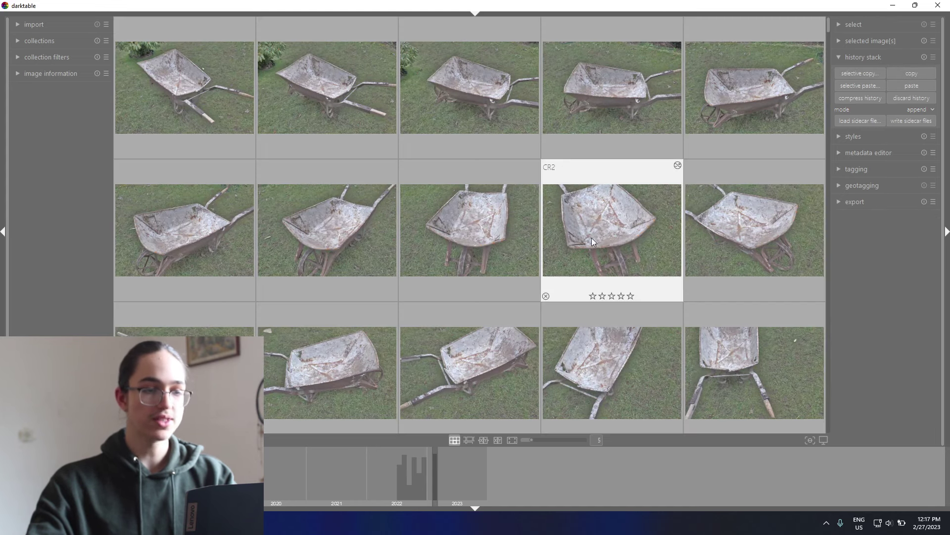
left_click(853, 202)
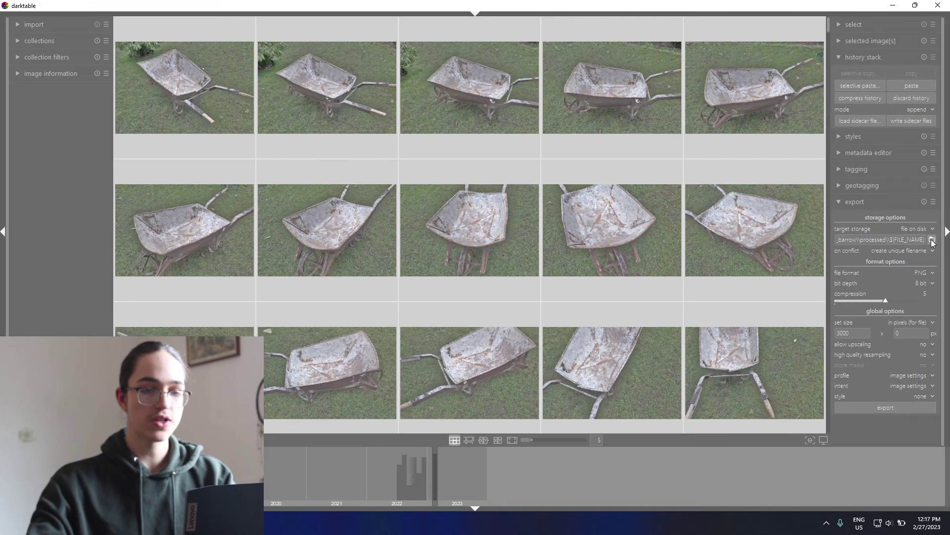
left_click(262, 234)
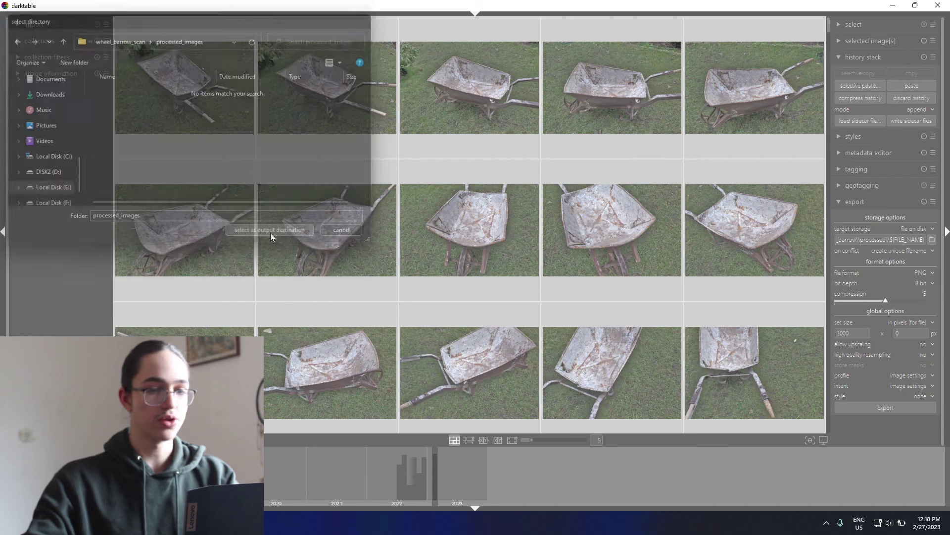
left_click(871, 273)
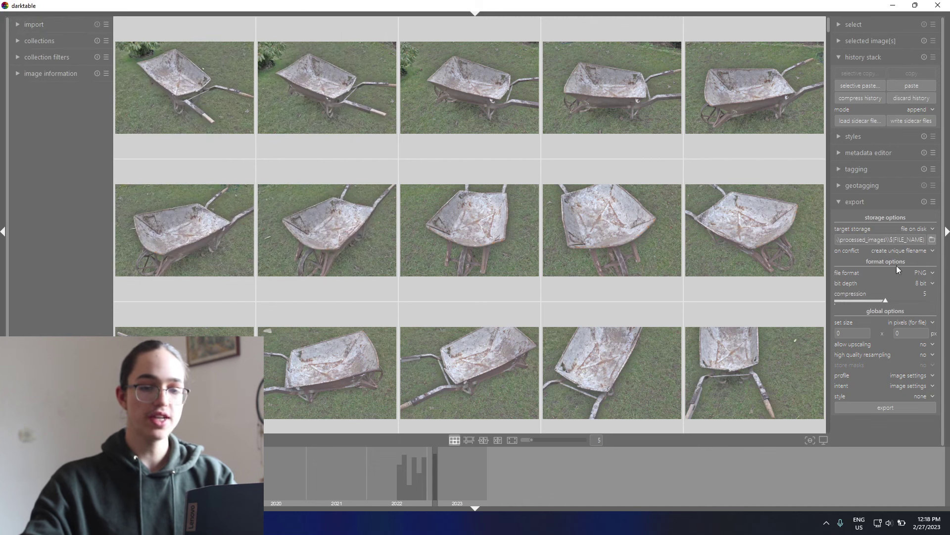
left_click(916, 272)
left_click(917, 272)
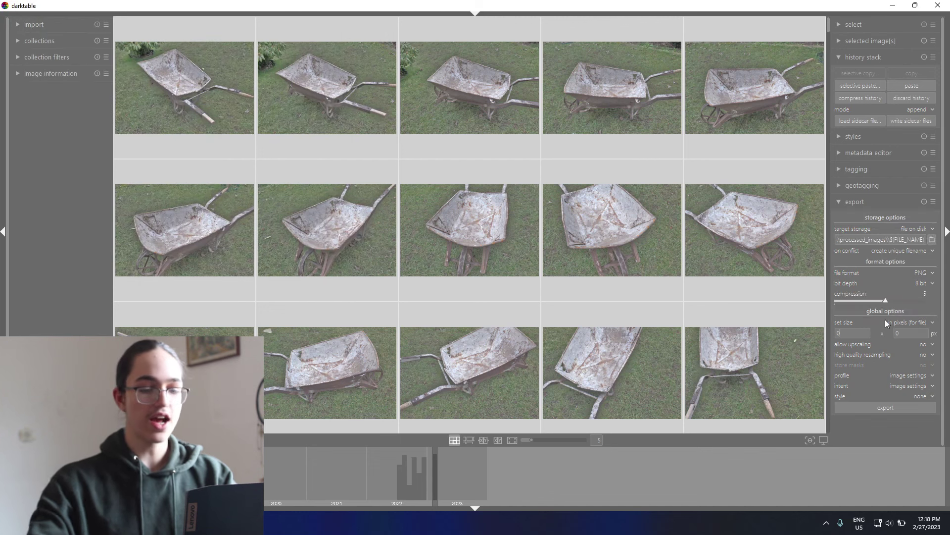
type("3000")
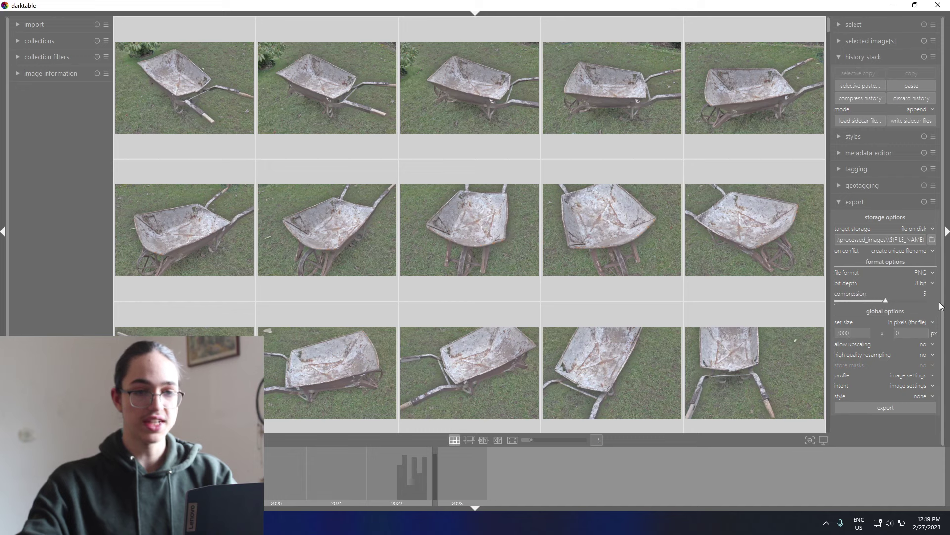
left_click(892, 407)
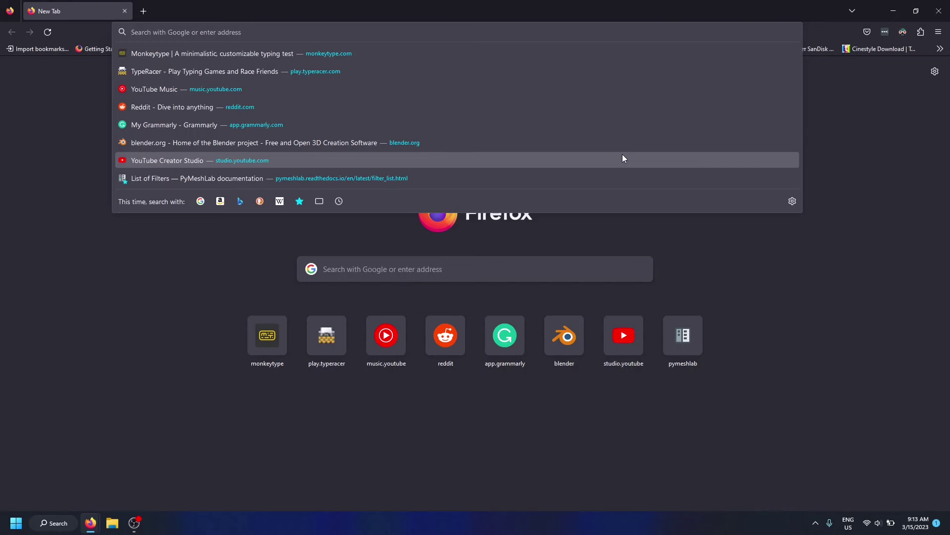
Enter github.com/edin45/sim and accept the autocompleted simple_photogrammetry_gui repository address
type("github.com/")
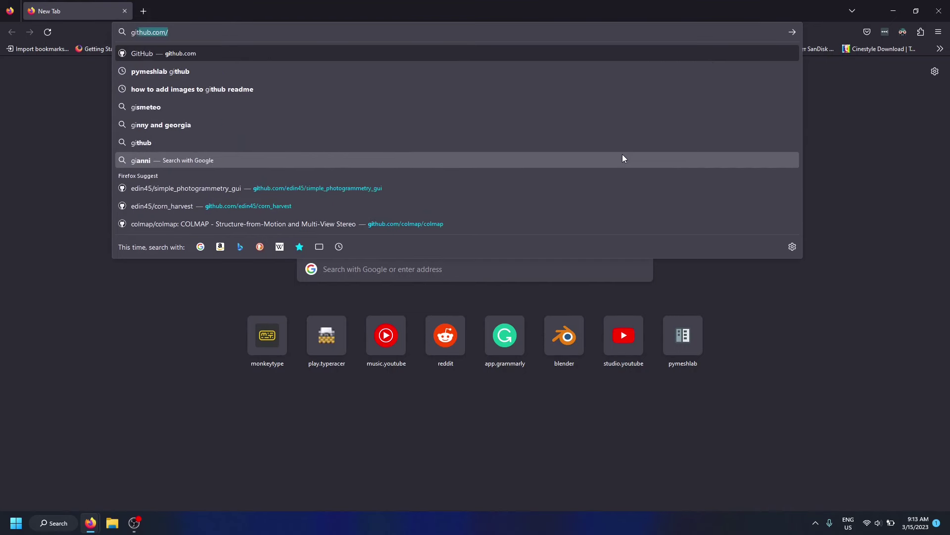
type("edin45/sim")
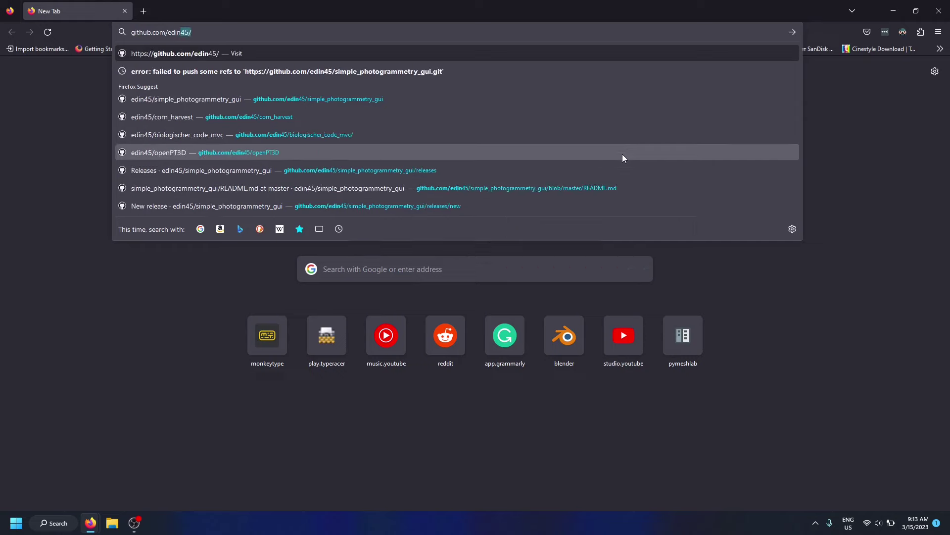
key("End")
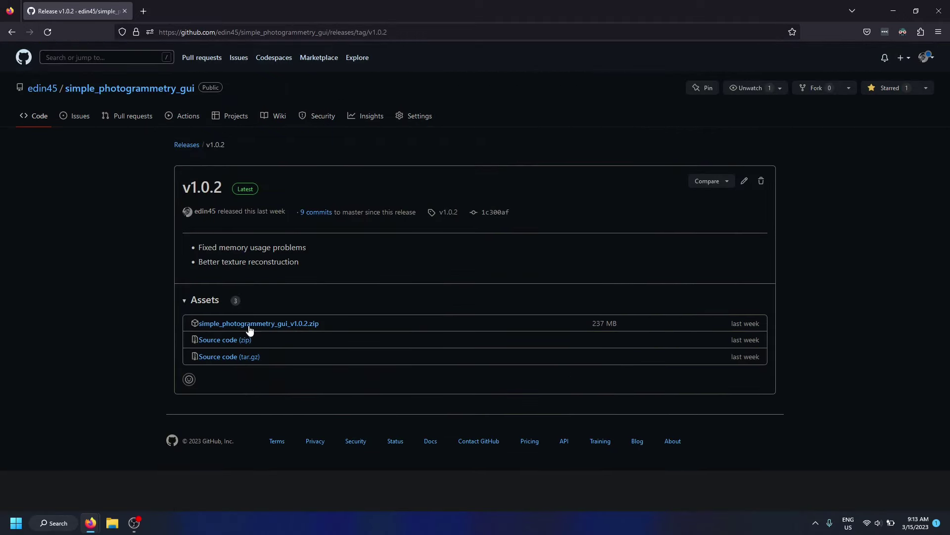
Extract the v1.0.2 zip and run simple_photogrammetry_gui.exe as administrator
left_click(608, 432)
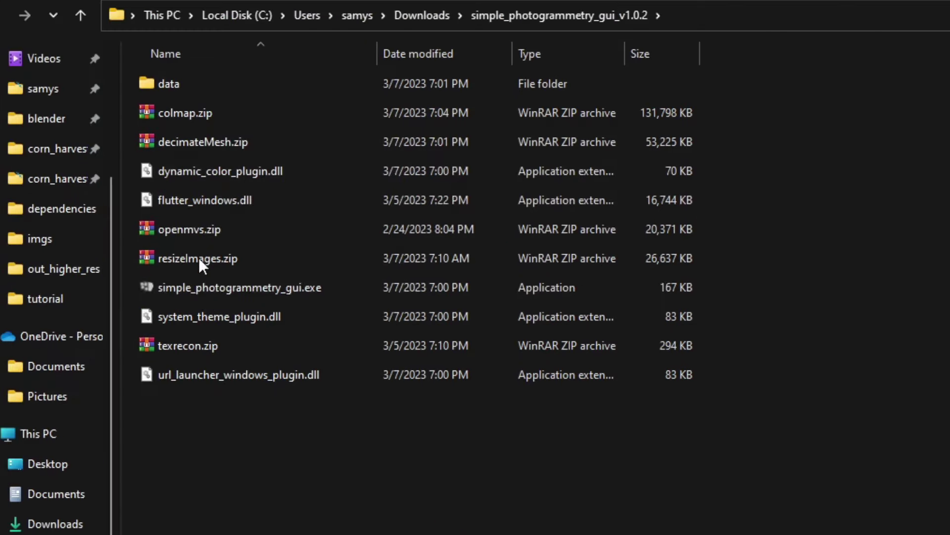
left_click(271, 296)
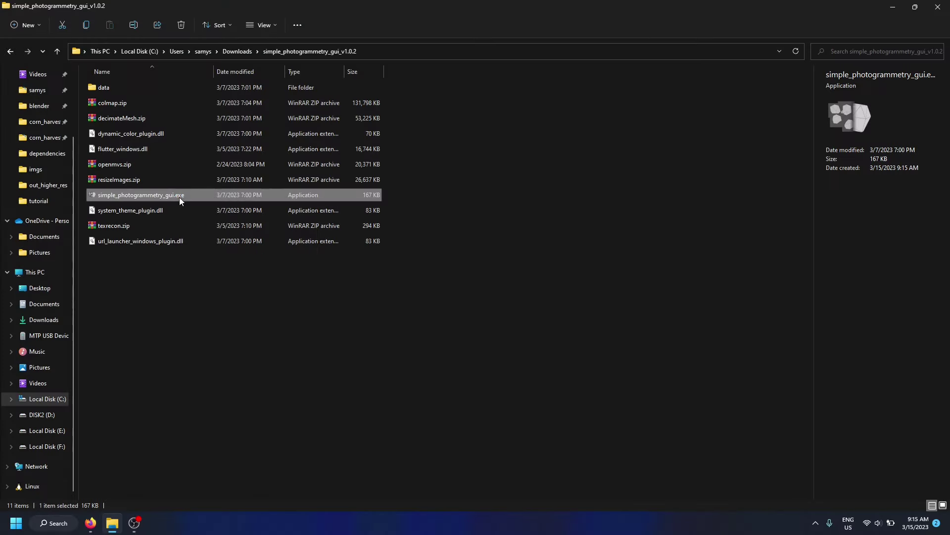
right_click(181, 197)
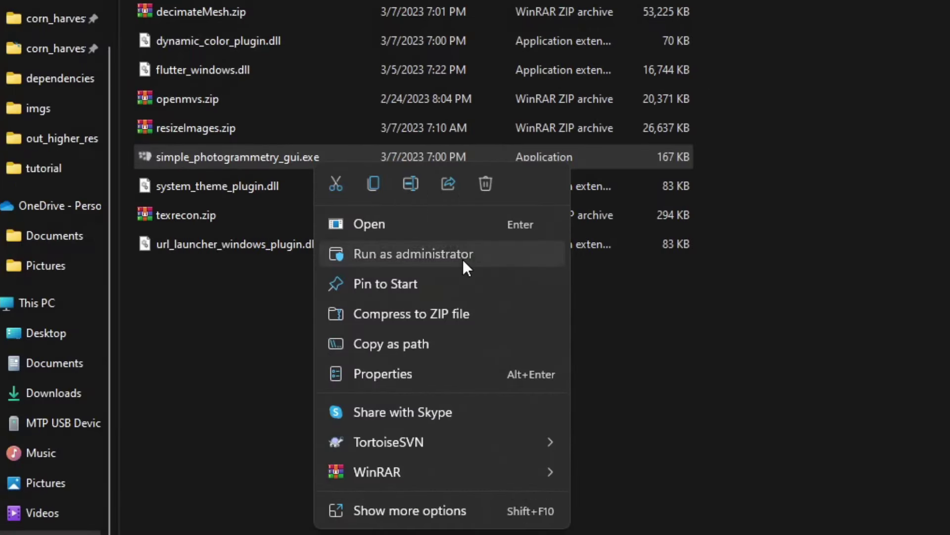
left_click(462, 260)
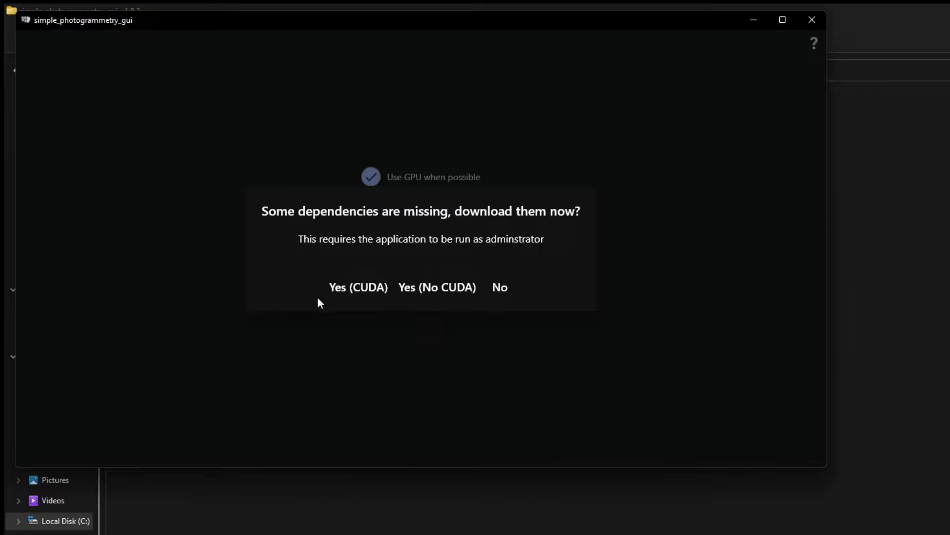
Download the CUDA dependencies, then set processed_images as input and out as output folder
left_click(366, 289)
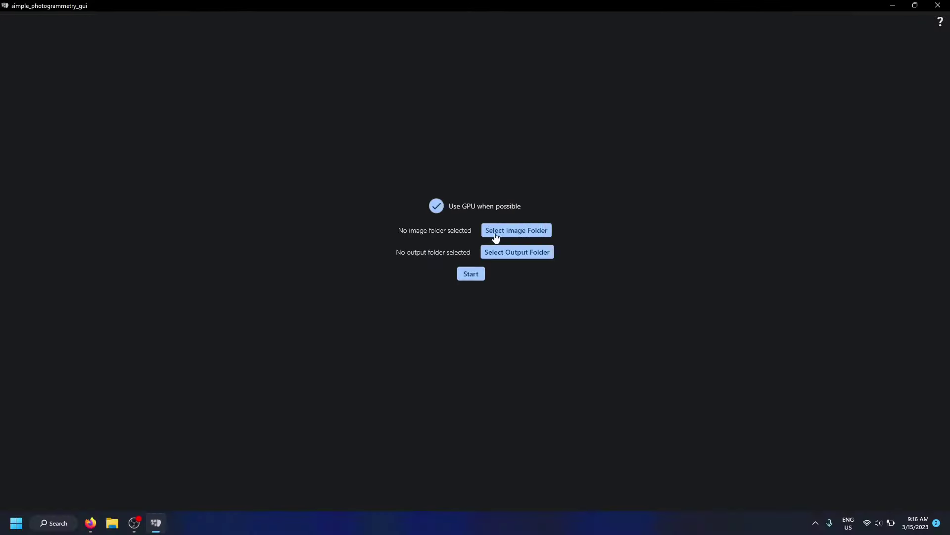
left_click(495, 235)
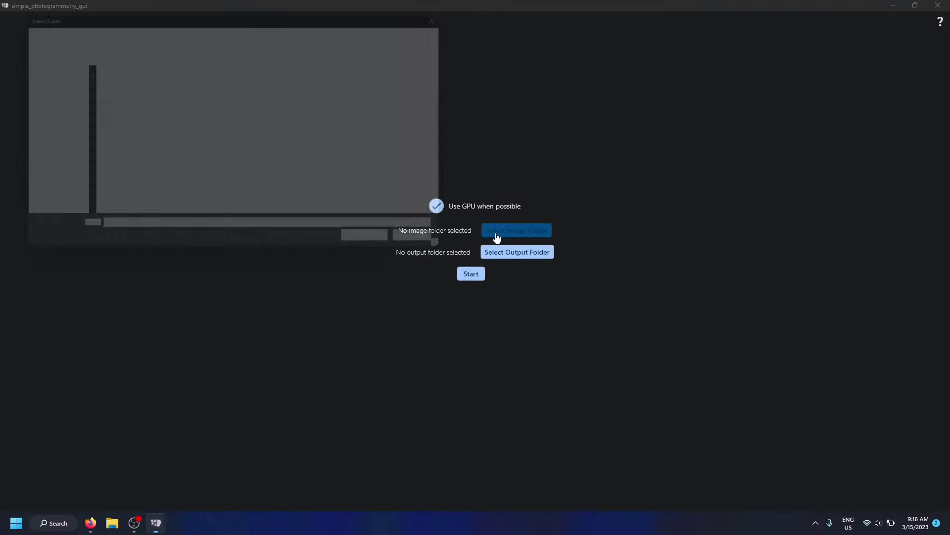
left_click(116, 168)
double_click(115, 168)
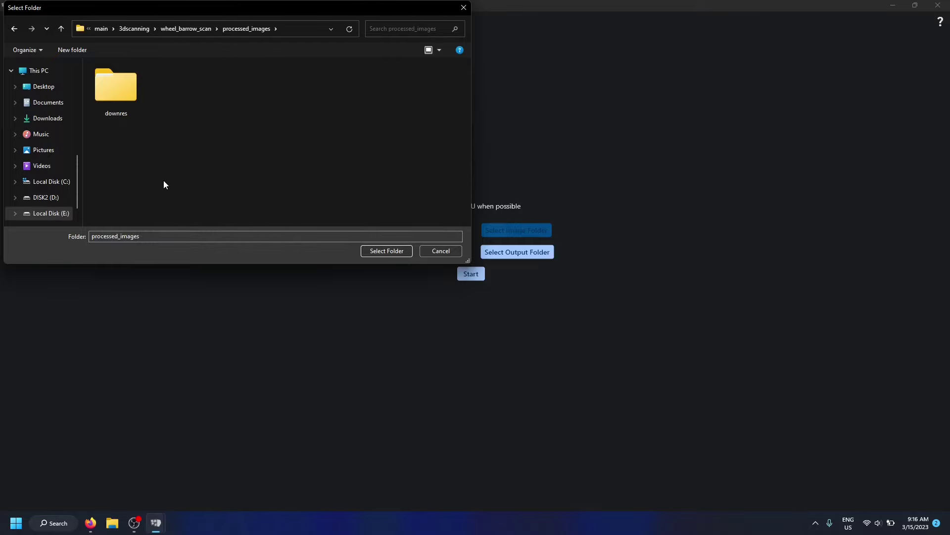
left_click(382, 251)
left_click(526, 252)
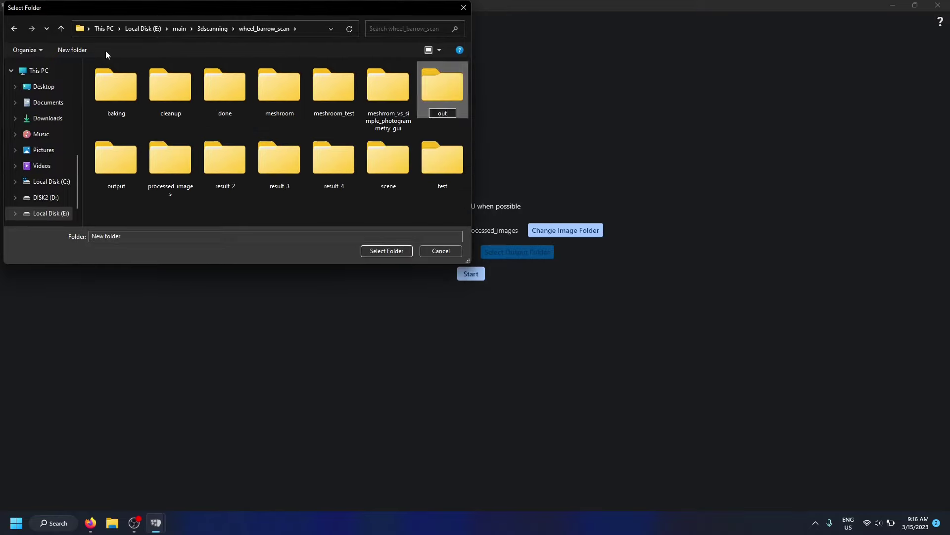
double_click(450, 84)
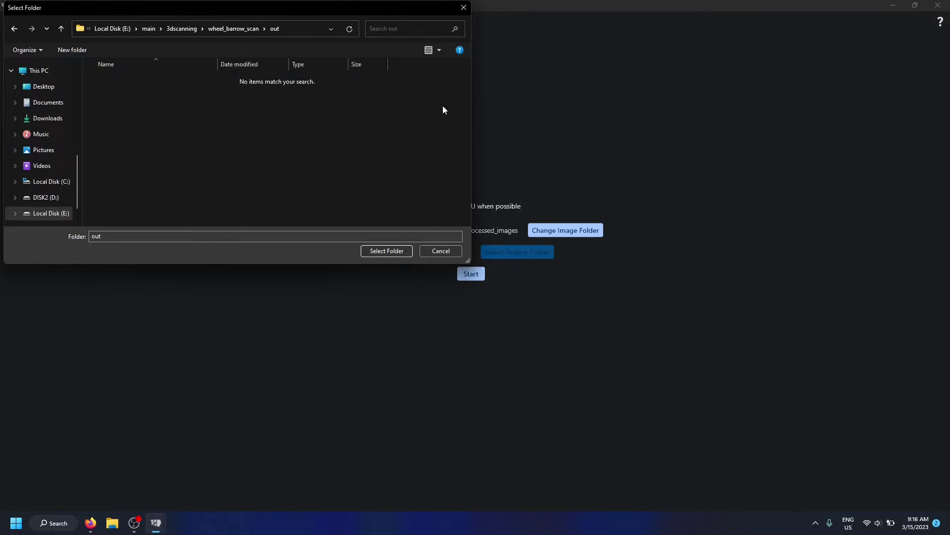
left_click(391, 250)
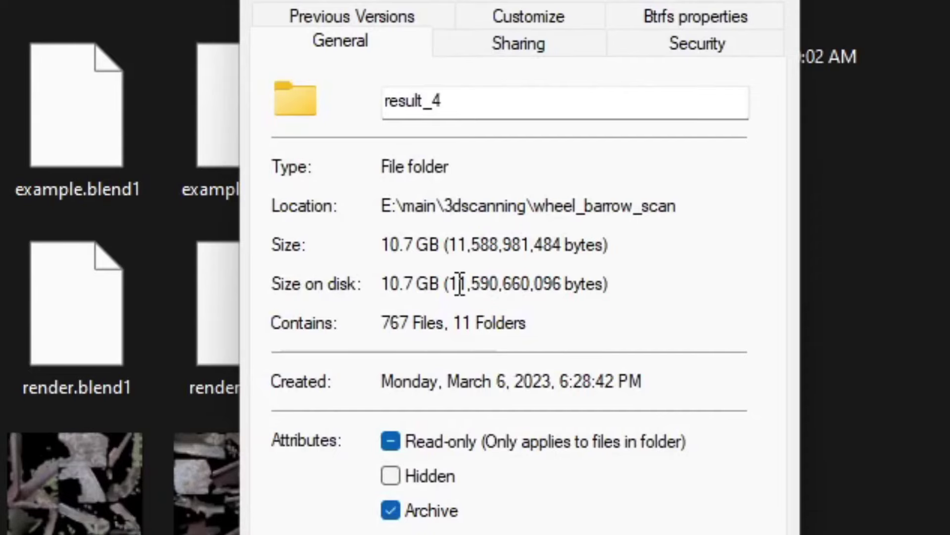
Check the result_4 folder size and toggle the use-GPU-when-possible option
left_click_drag(630, 282, 269, 211)
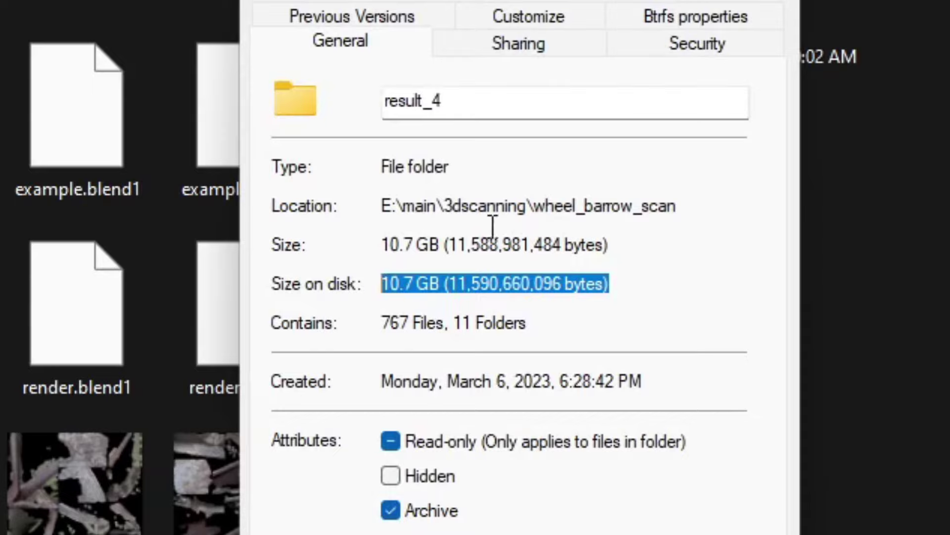
left_click(510, 207)
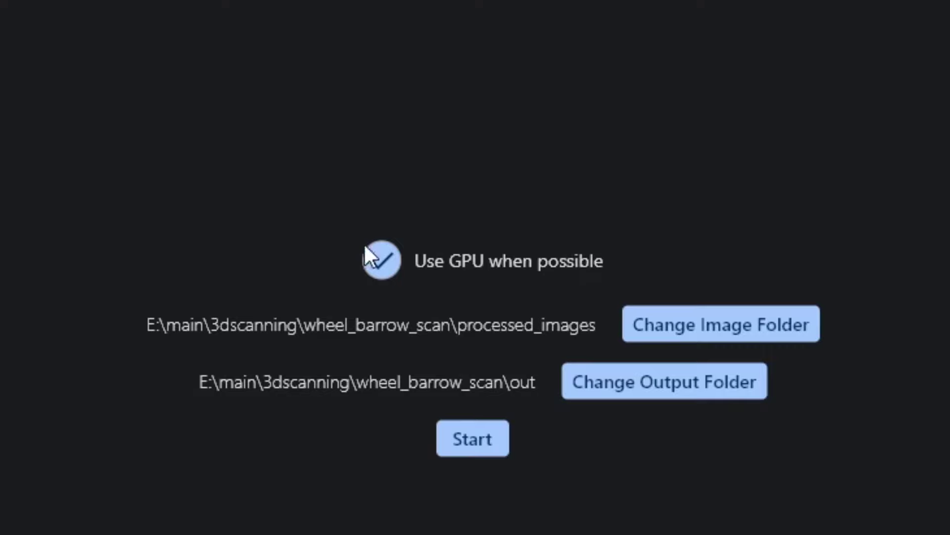
left_click(391, 261)
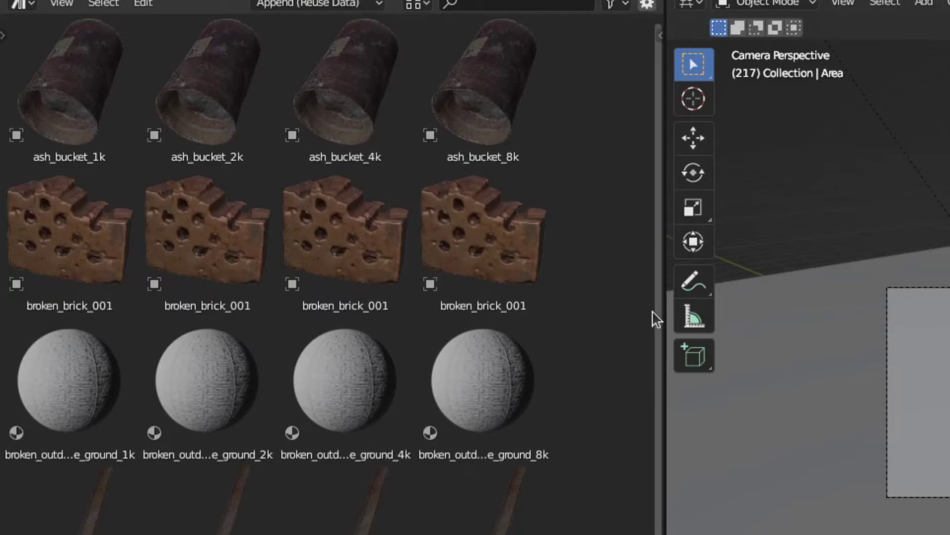
Scroll down through Blender's asset browser of scanned models
scroll(658, 322, "down", 2)
scroll(661, 328, "down", 5)
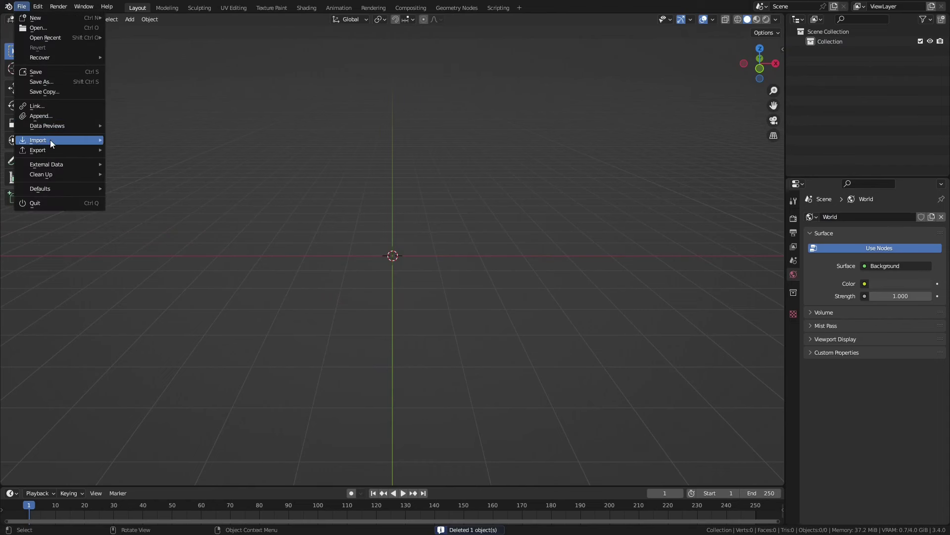
Import textured.obj from the wheel_barrow_scan out folder into the scene as a Wavefront OBJ
mouse_move(49, 140)
left_click(156, 182)
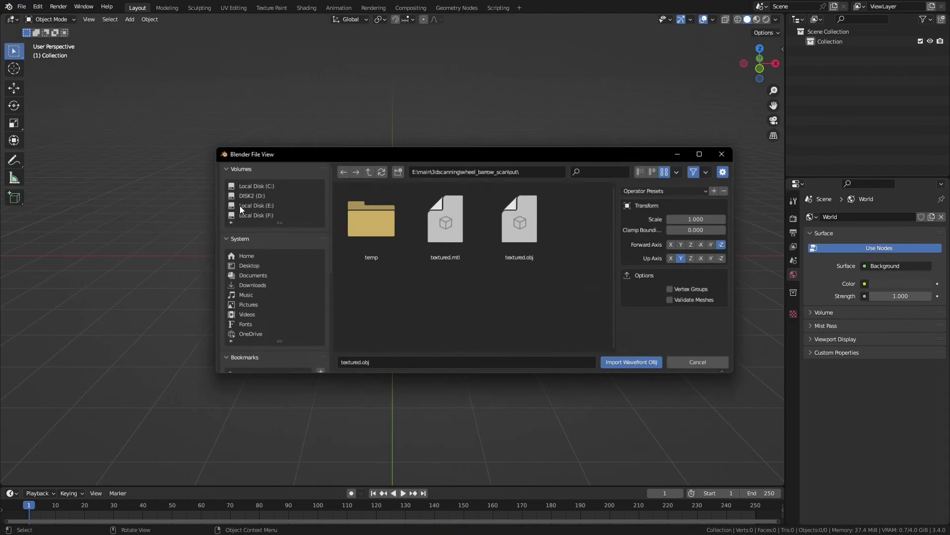
double_click(521, 226)
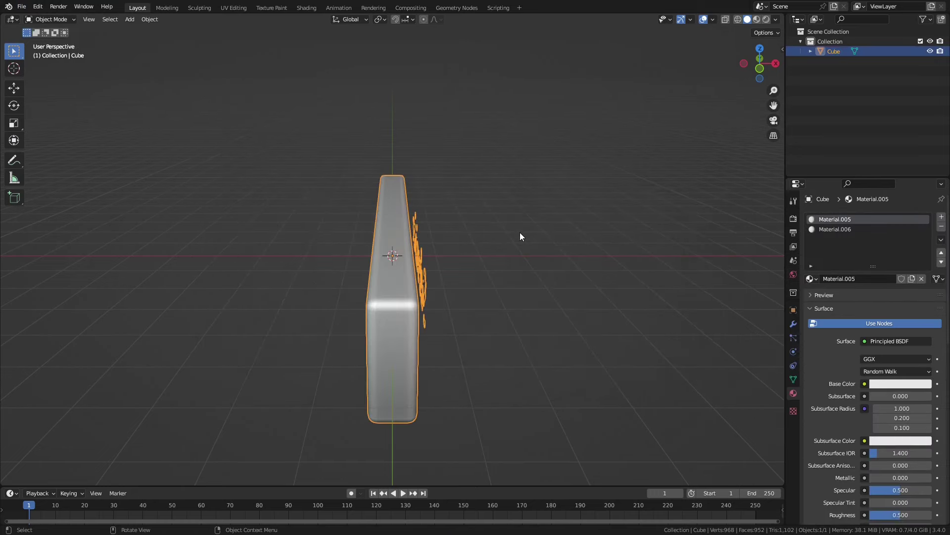